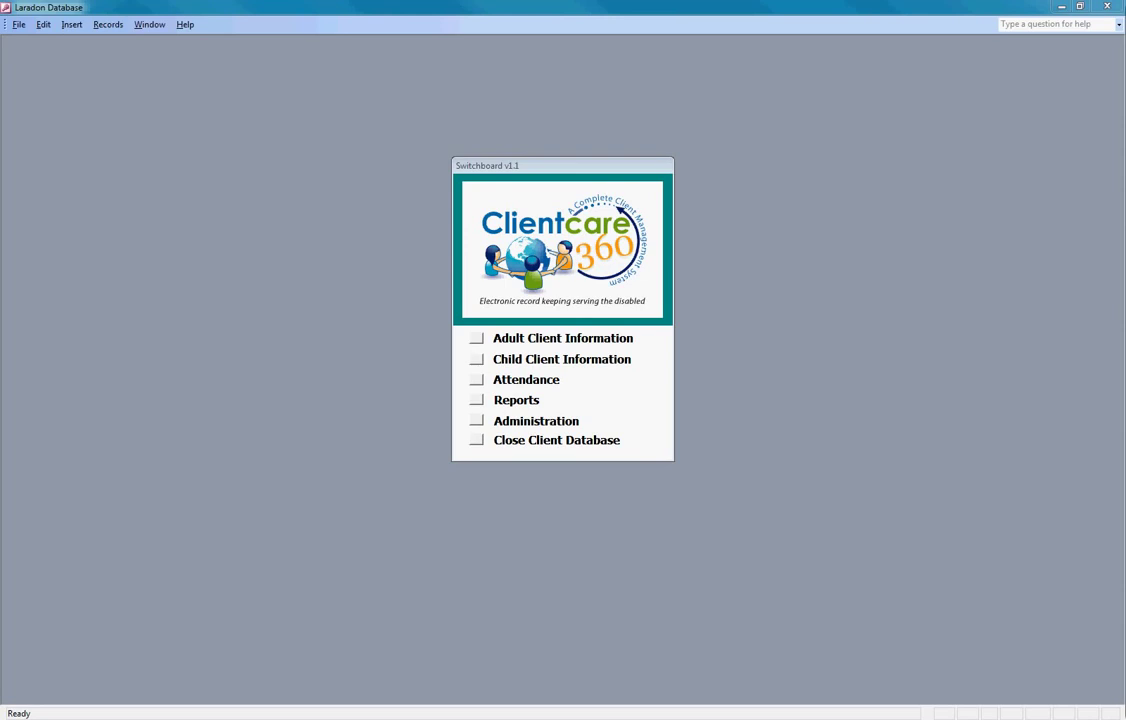
- Open the adult client records and look up the client by surname, loading record 546 of 1972
left_click(476, 338)
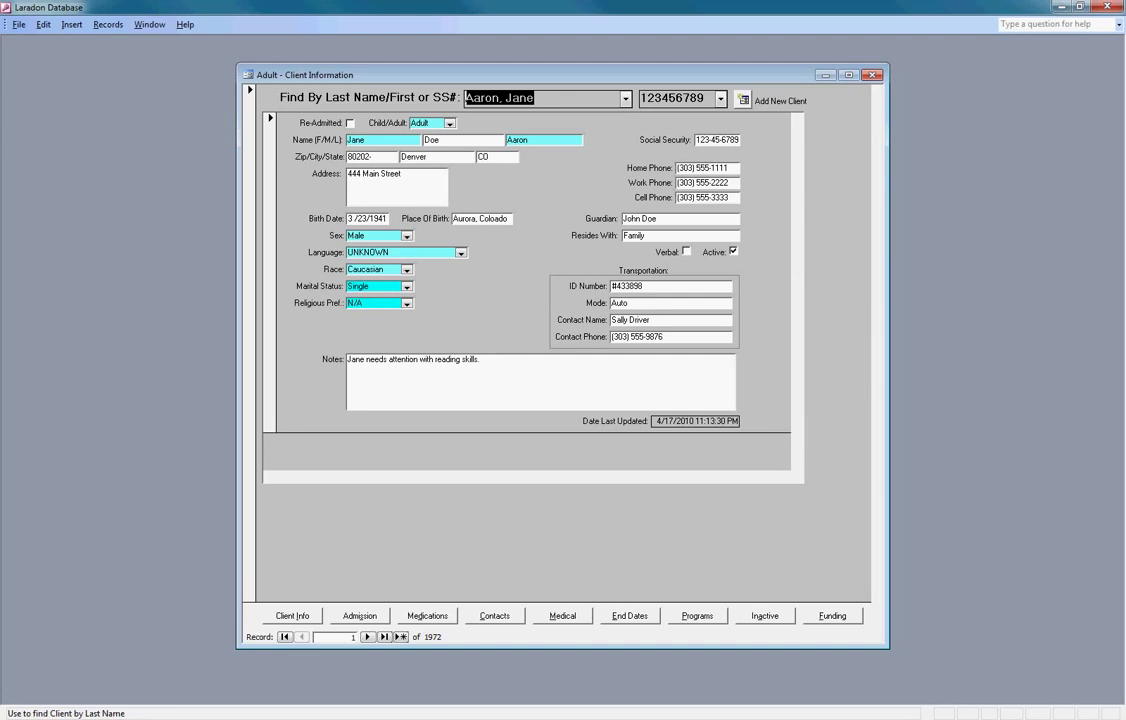
key("Down")
key("Up")
key("Up")
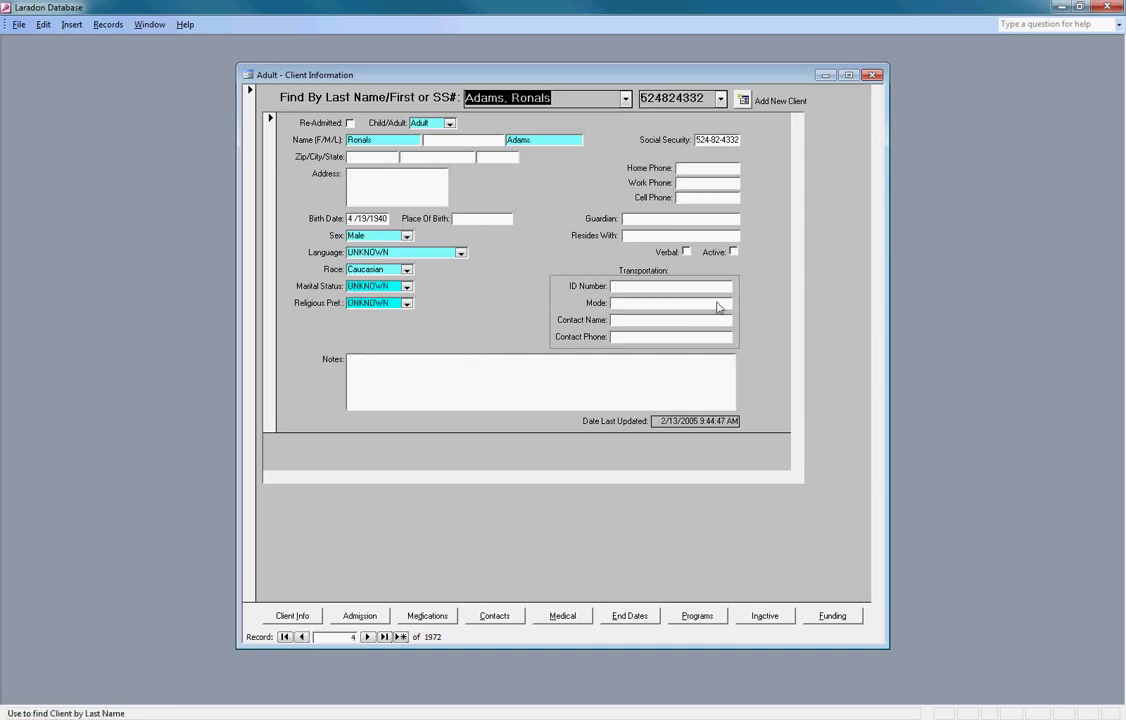
type("froyand, Sasha")
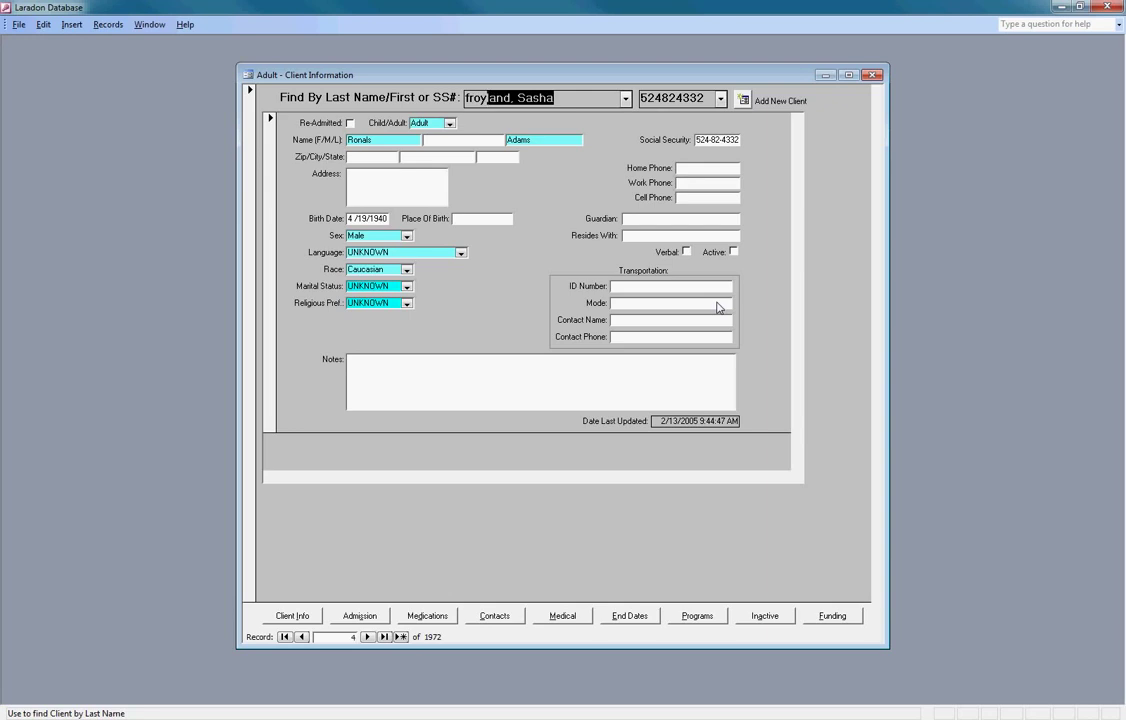
key("Return")
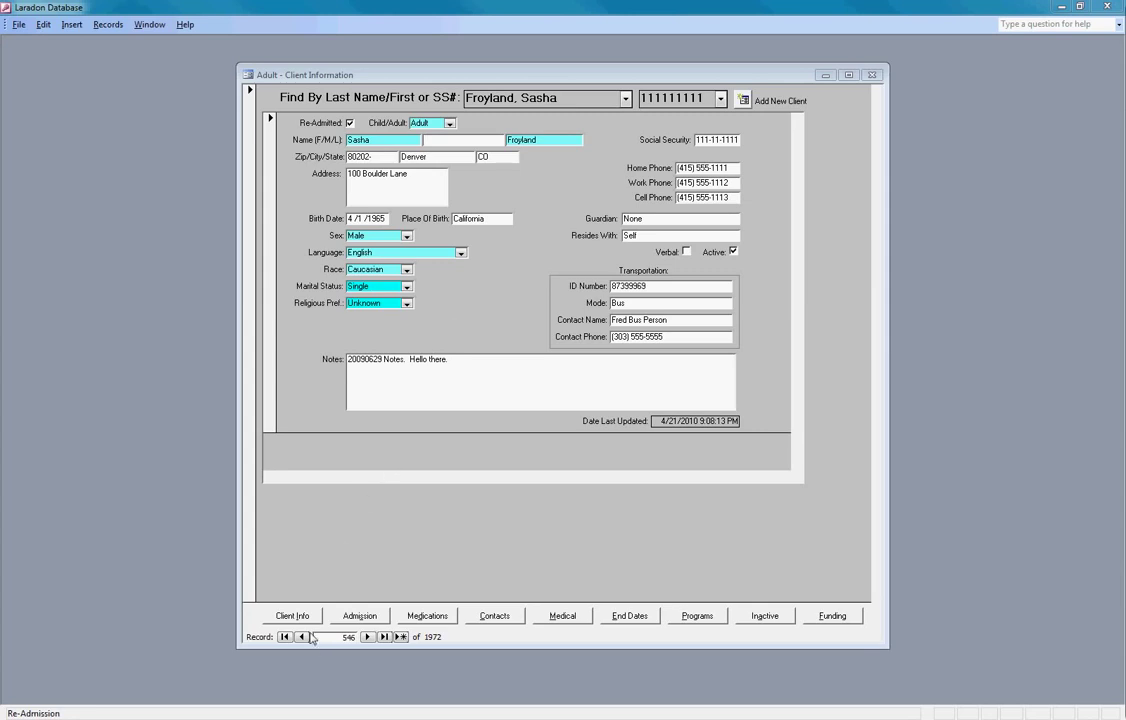
- Check the client's admission and termination dates, then view the Abilify 30mm medication entry
left_click(360, 616)
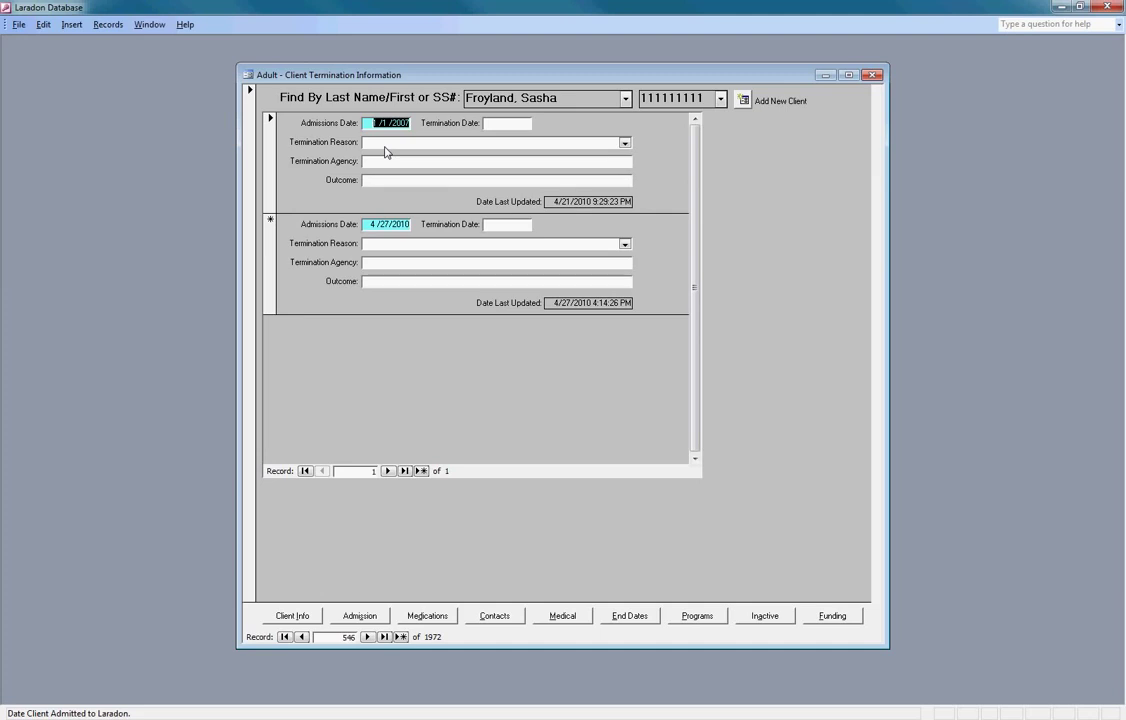
left_click(446, 621)
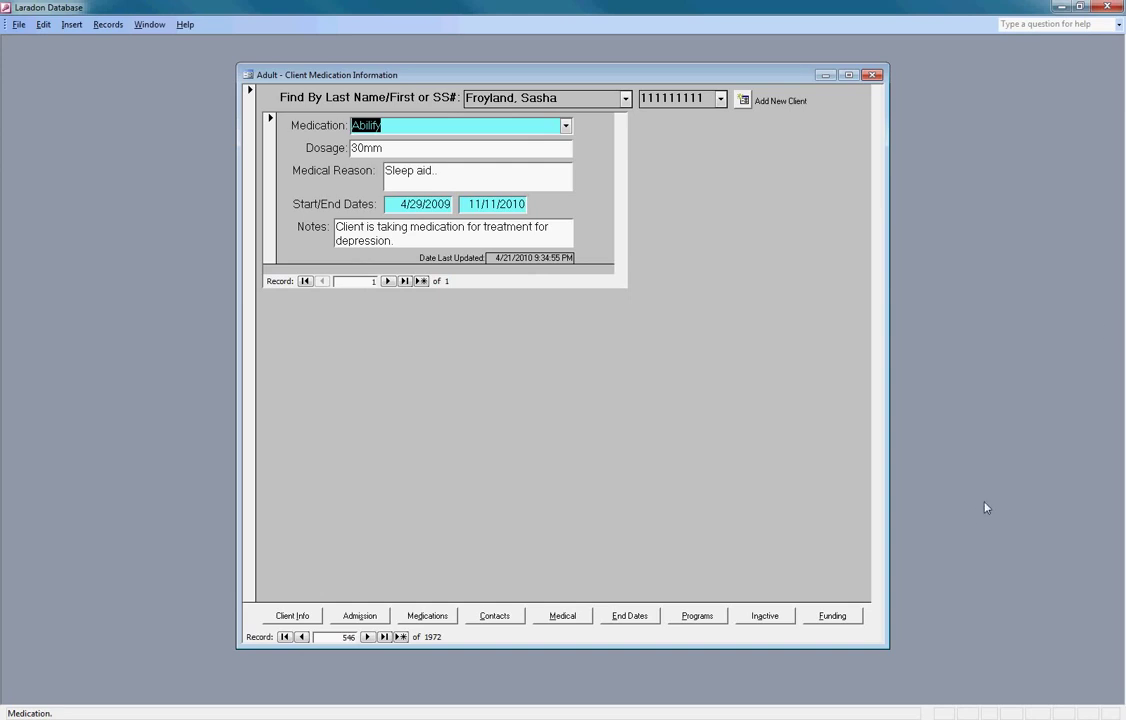
- Display the contacts page listing the client's father as Family/Emergency contact
left_click(495, 616)
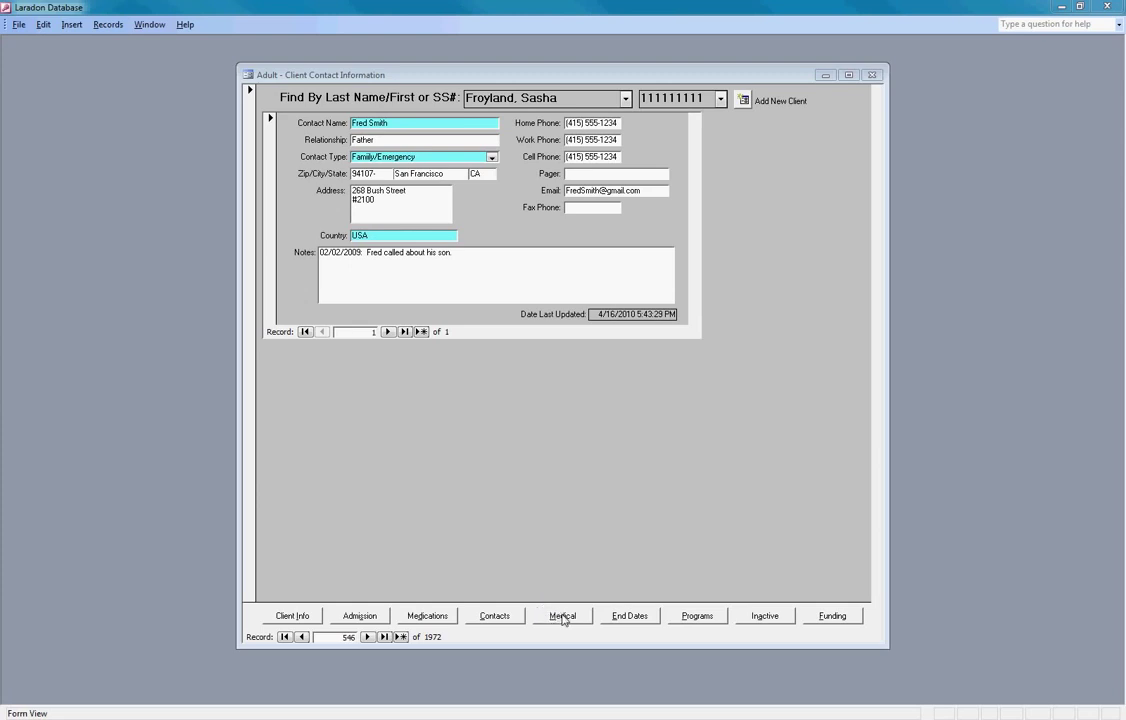
- Display the medical page with IQ 200, MR Level UNKNOWN and Axis I–IV entries, selecting the Height field
left_click(563, 616)
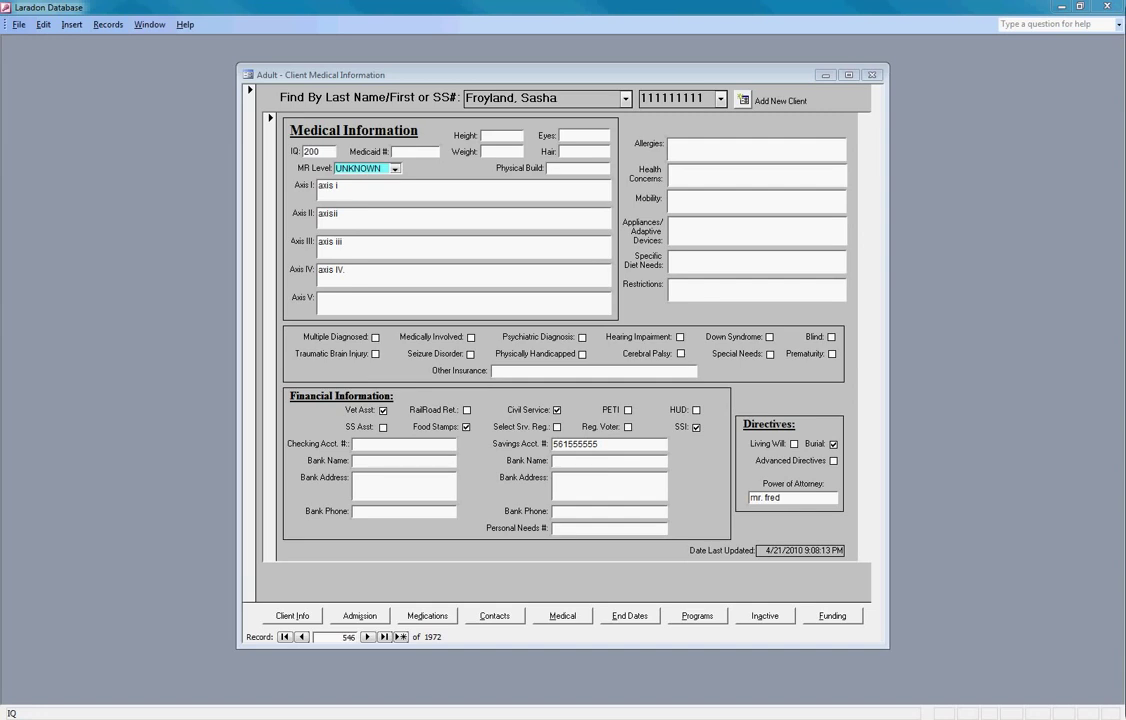
left_click(493, 141)
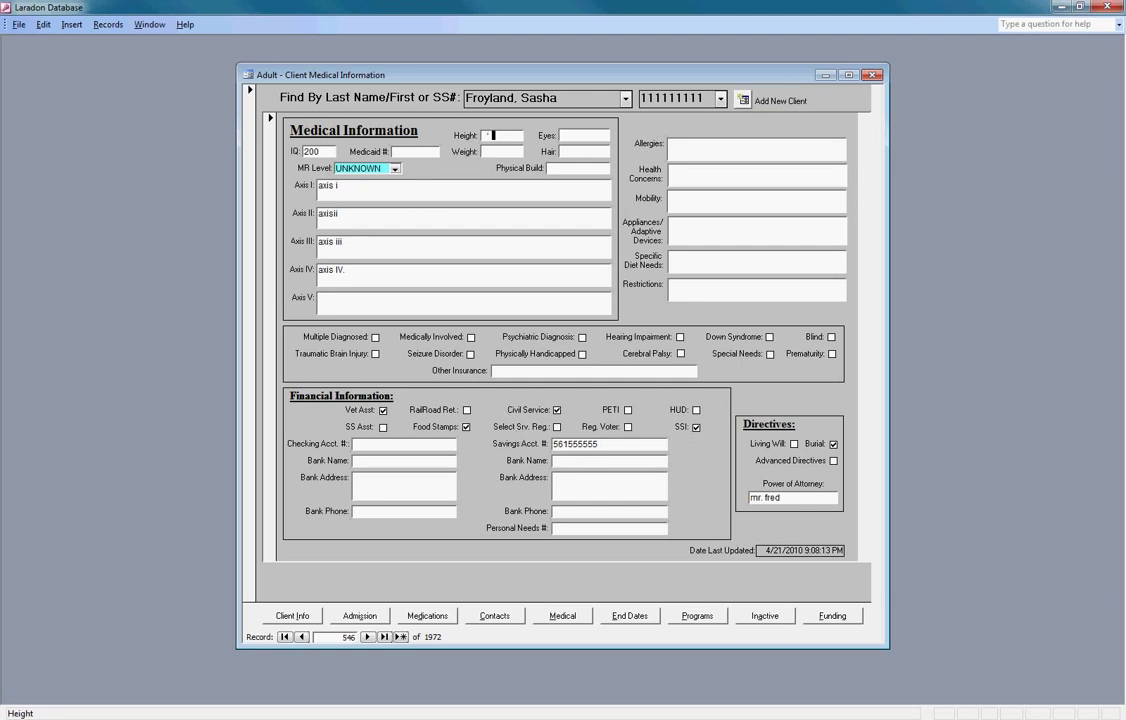
- Display the end dates page with test dates, immunizations, hepatitis B status and task end dates
left_click(632, 619)
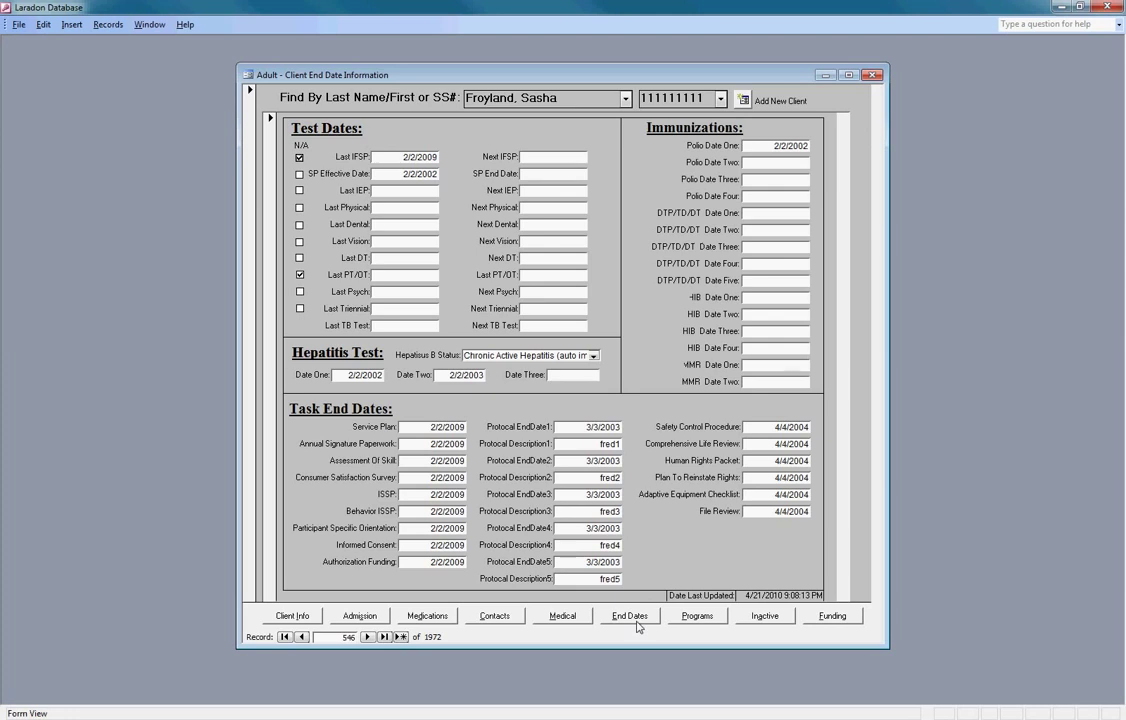
- Display the Education division, Seniors program entry dated 6/29/2009 at $.99 Store
left_click(698, 616)
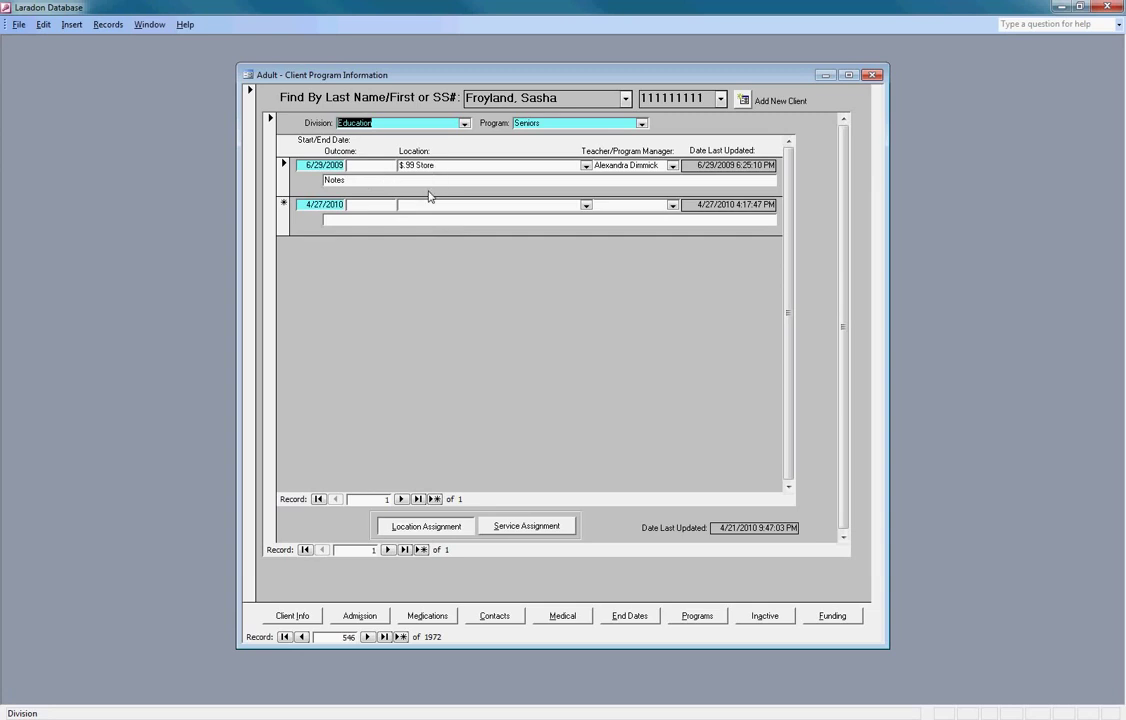
- Switch program assignments to services, then view inactive info: reason Moved, Behavioral Services, 1/1/2009
left_click(511, 528)
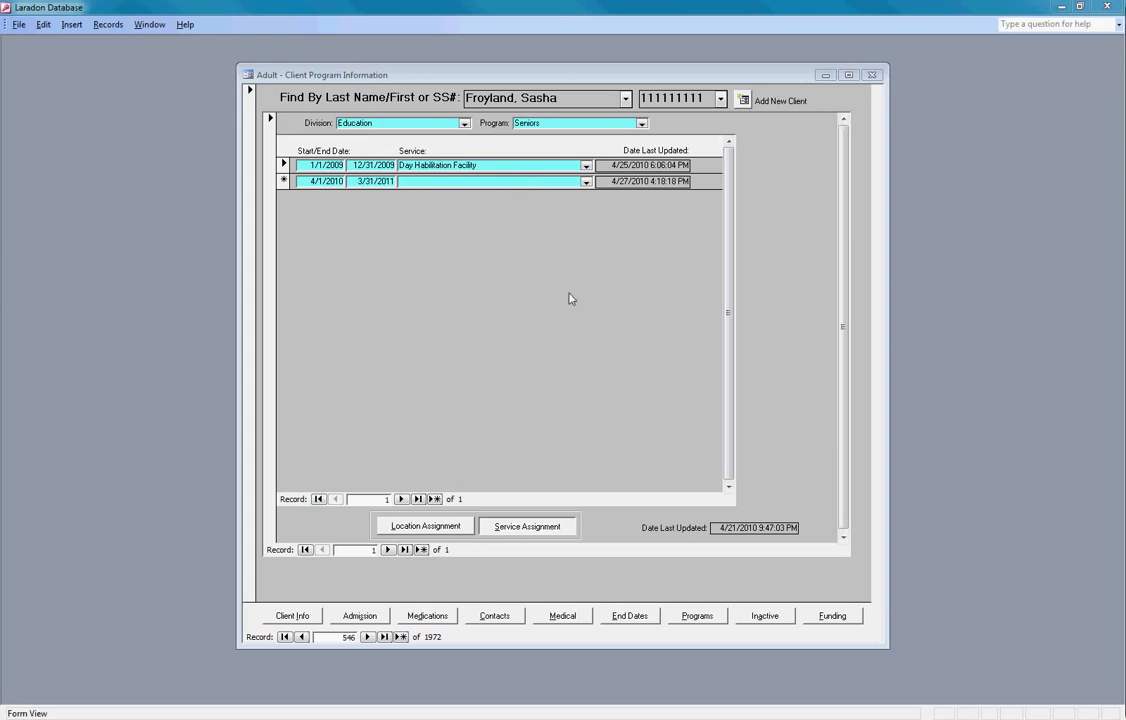
left_click(770, 620)
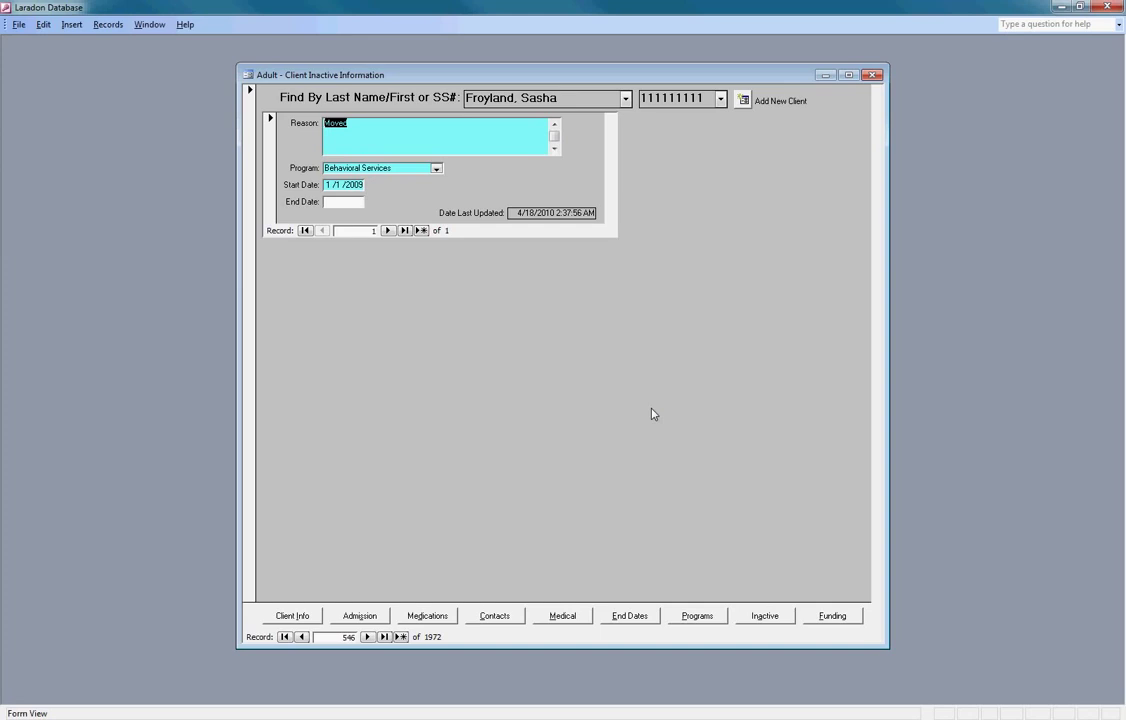
- Open funding, compare the second record, and keep Comprehensive as the funding source
left_click(832, 617)
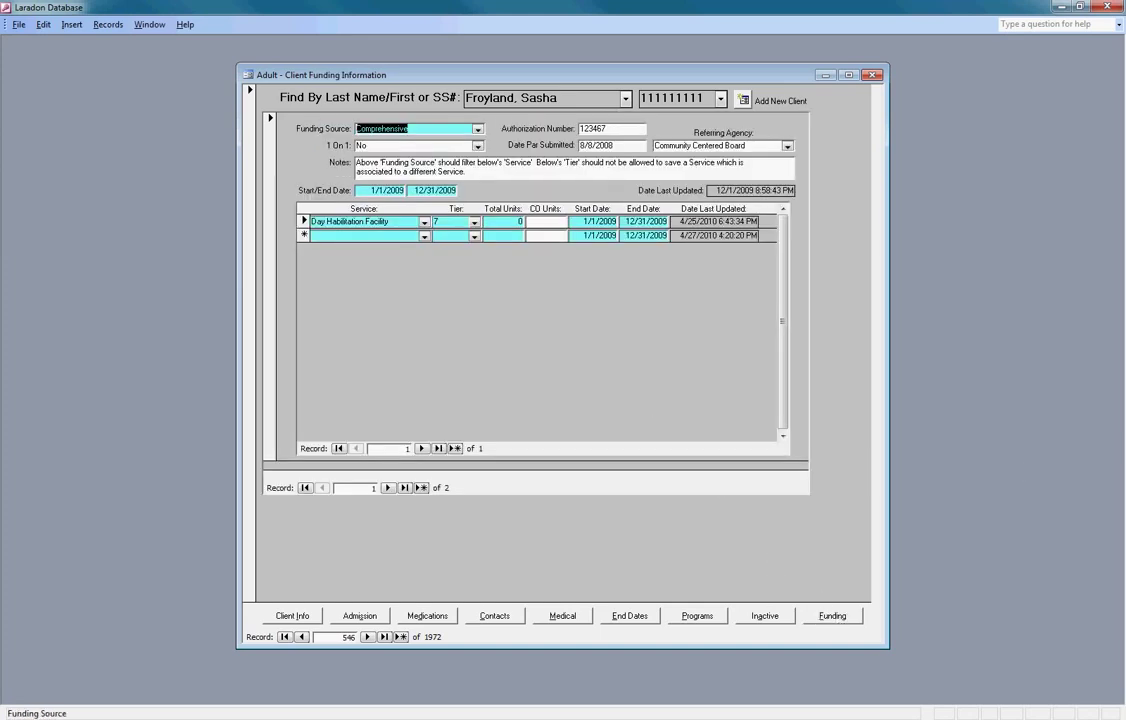
key("Page_Down")
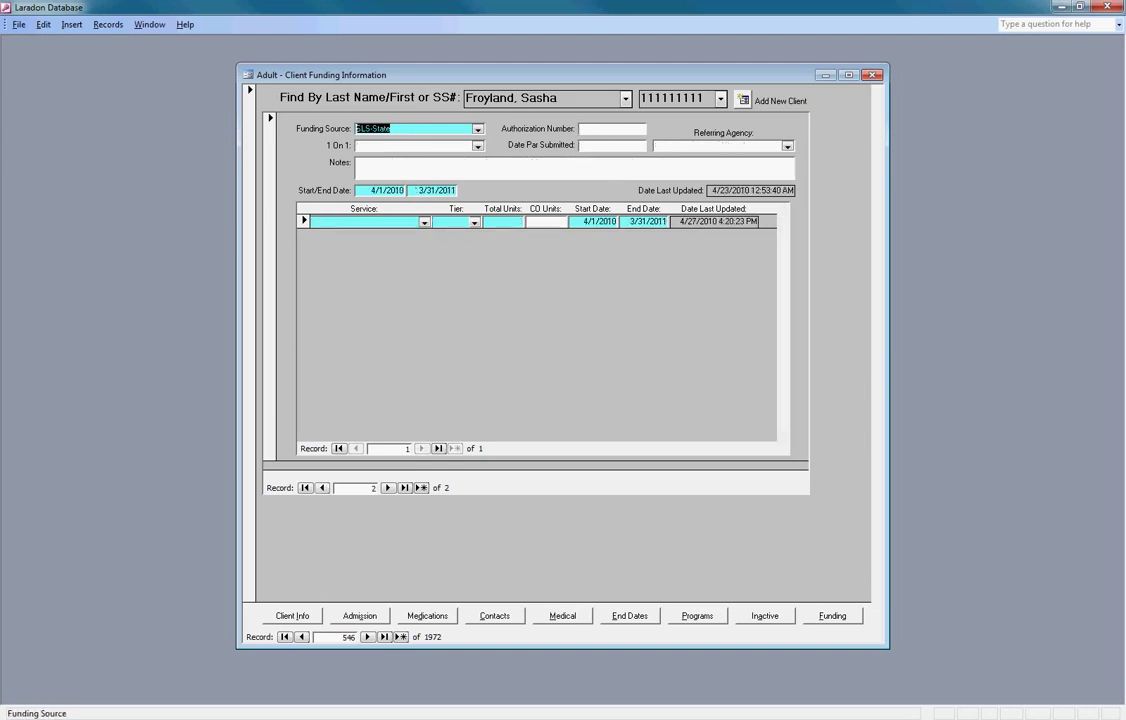
key("Page_Up")
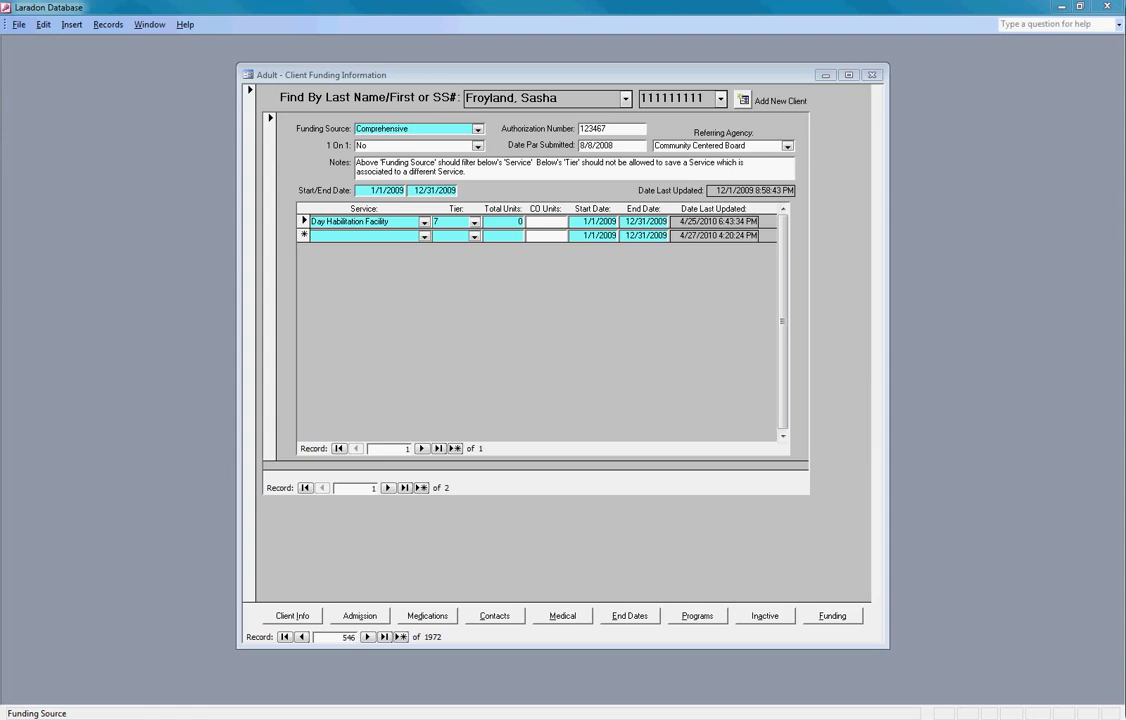
left_click(478, 129)
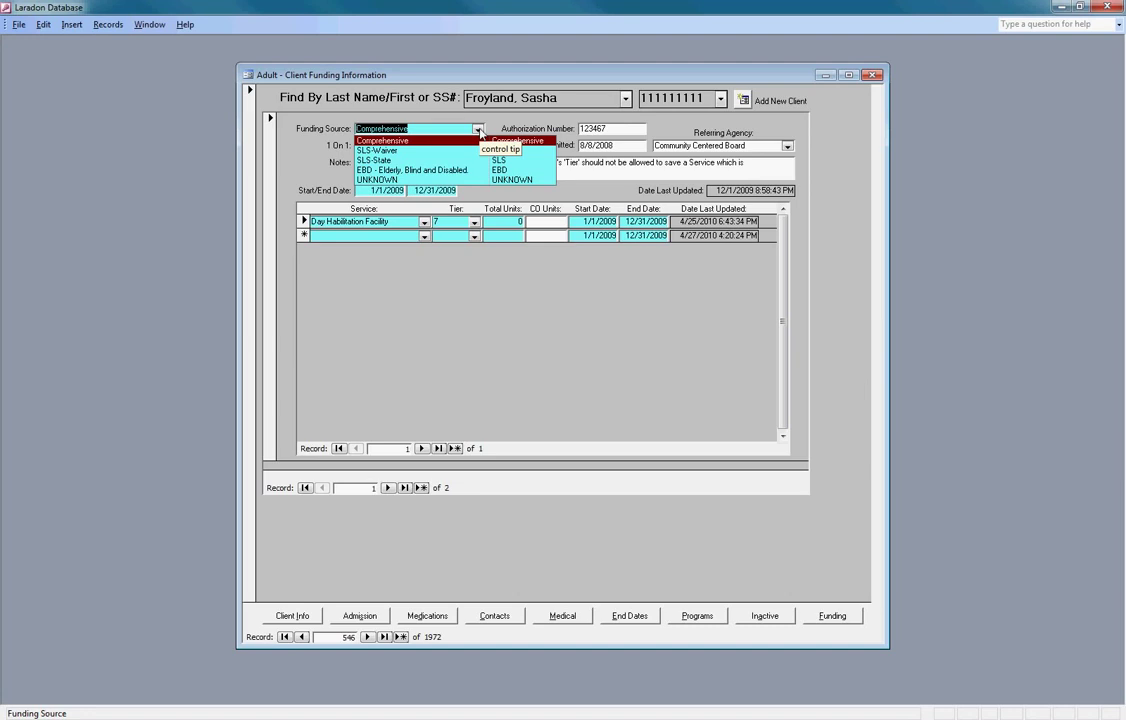
left_click(478, 131)
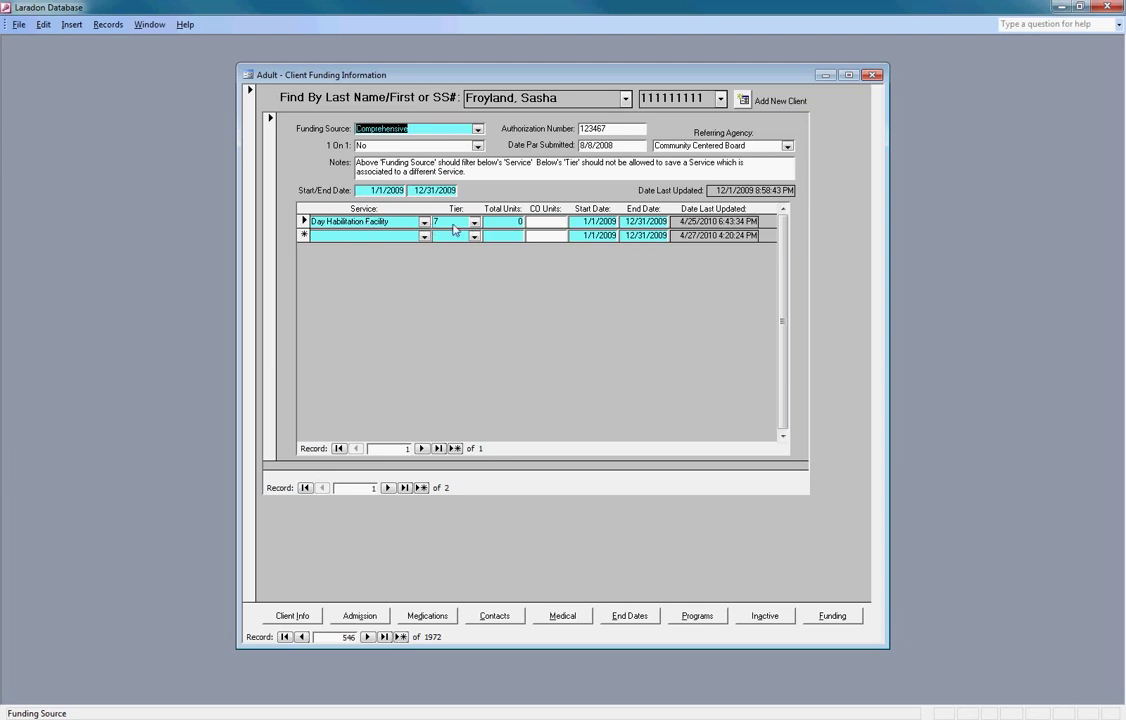
- Keep tier 7 for Day Habilitation Facility, enter 1000 total units, and save the row
left_click(474, 223)
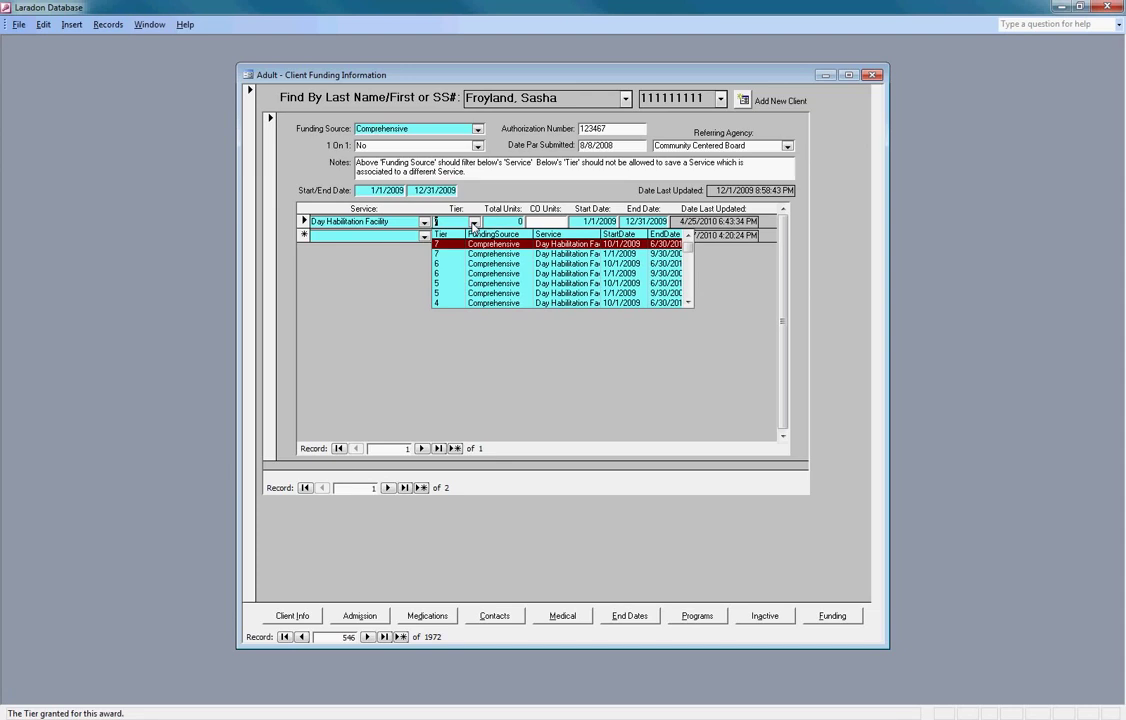
key("Tab")
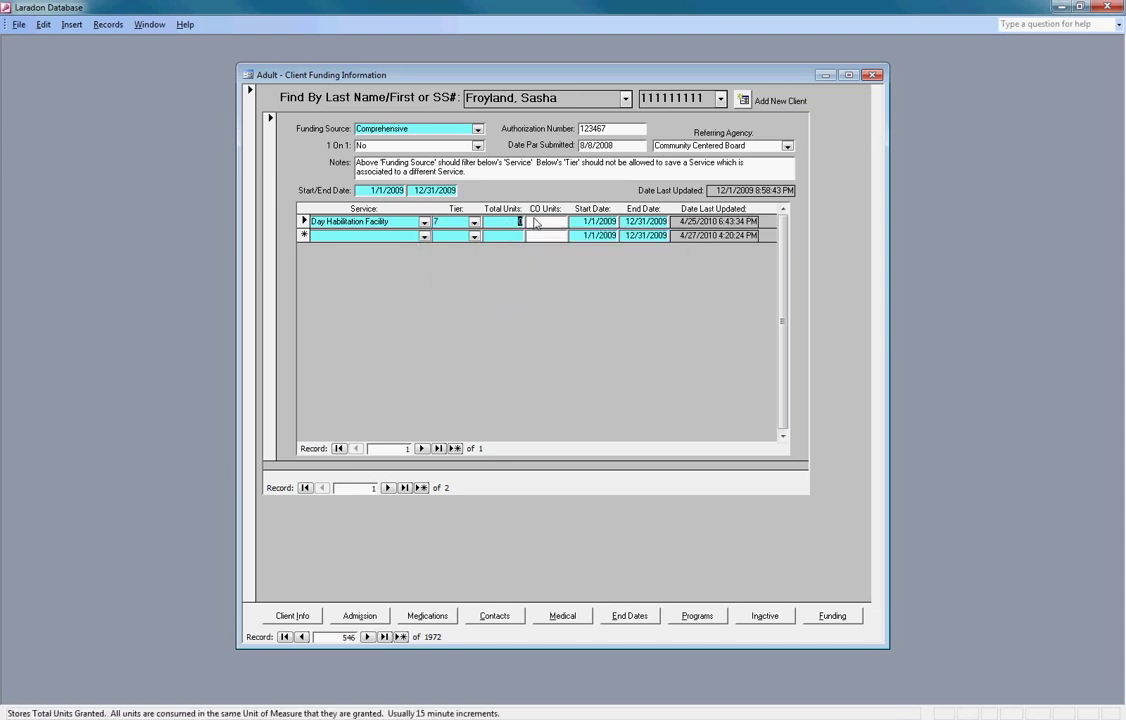
type("1000")
left_click(305, 222)
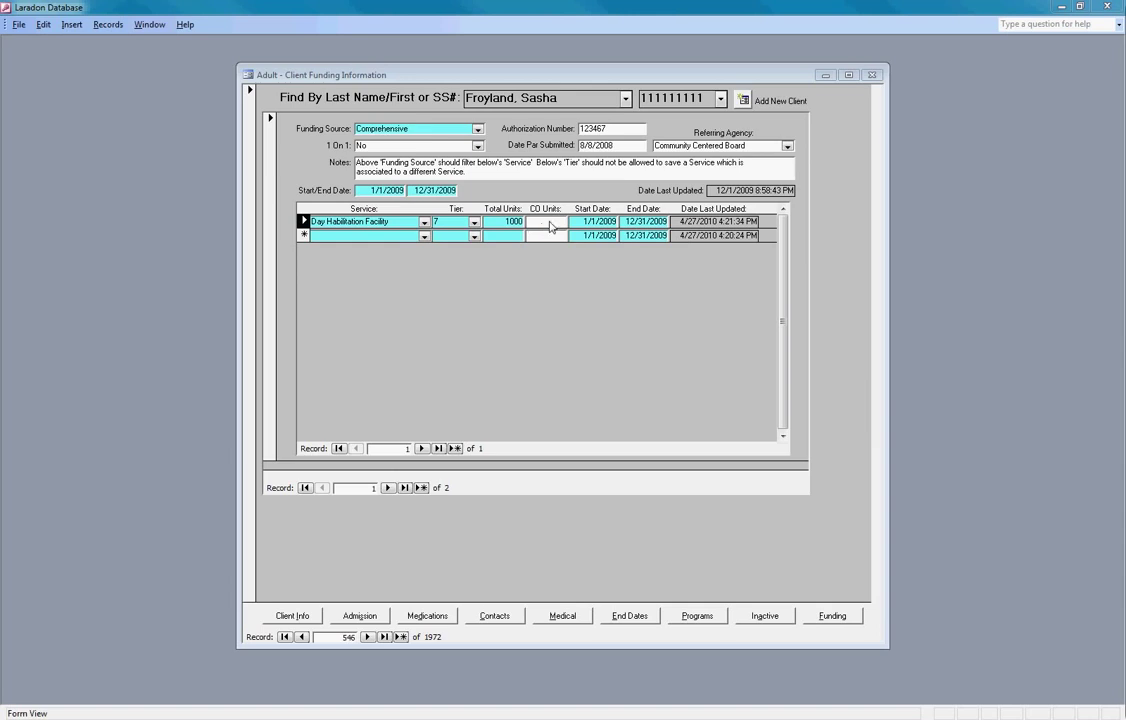
- Set the Day Habilitation Facility CO units to 0, replacing trial values 100 and 900, and save
left_click(549, 226)
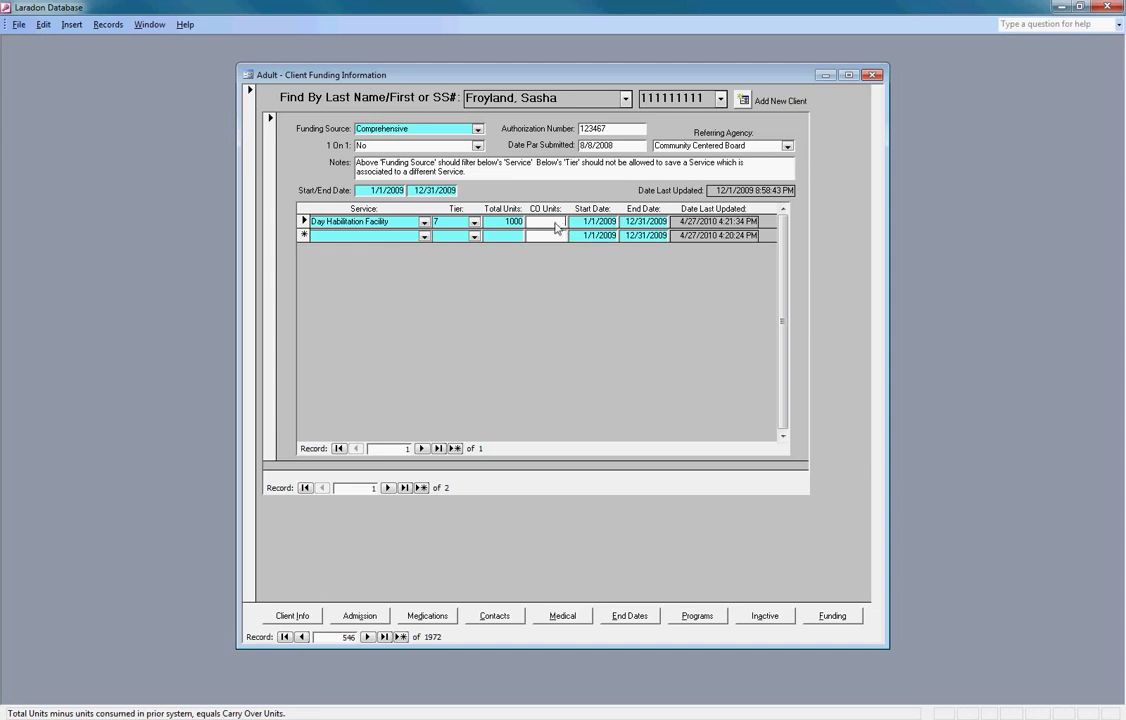
type("100")
double_click(552, 222)
type("900")
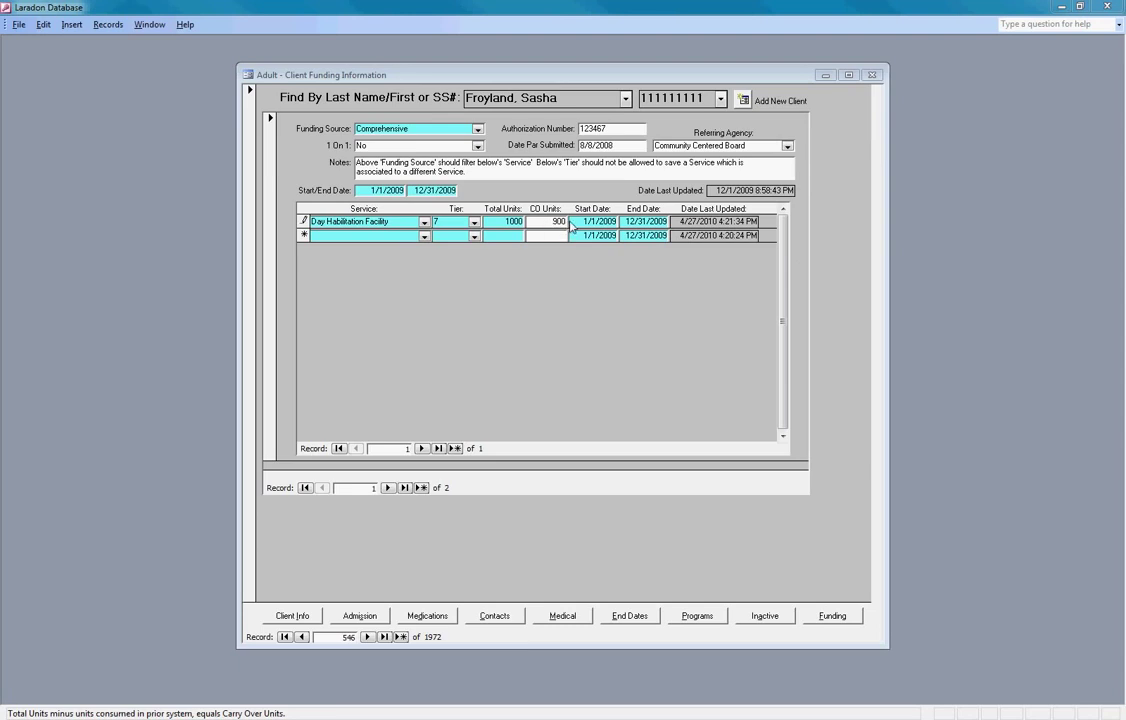
left_click(552, 222)
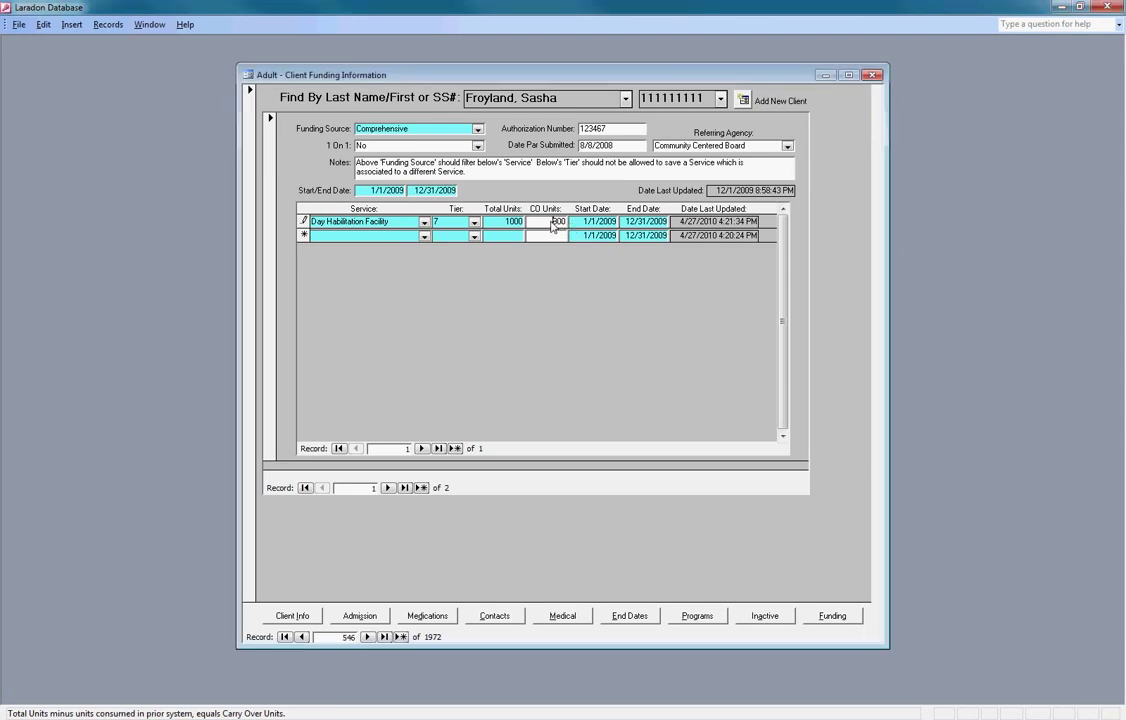
double_click(554, 222)
type("0")
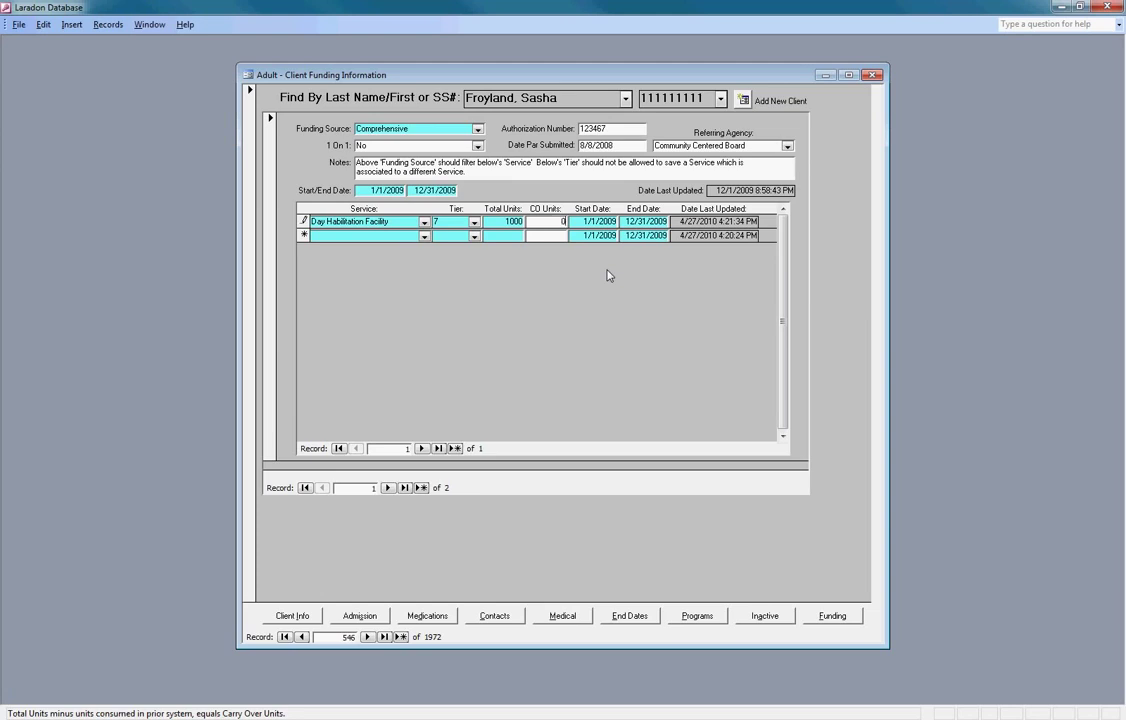
left_click(303, 222)
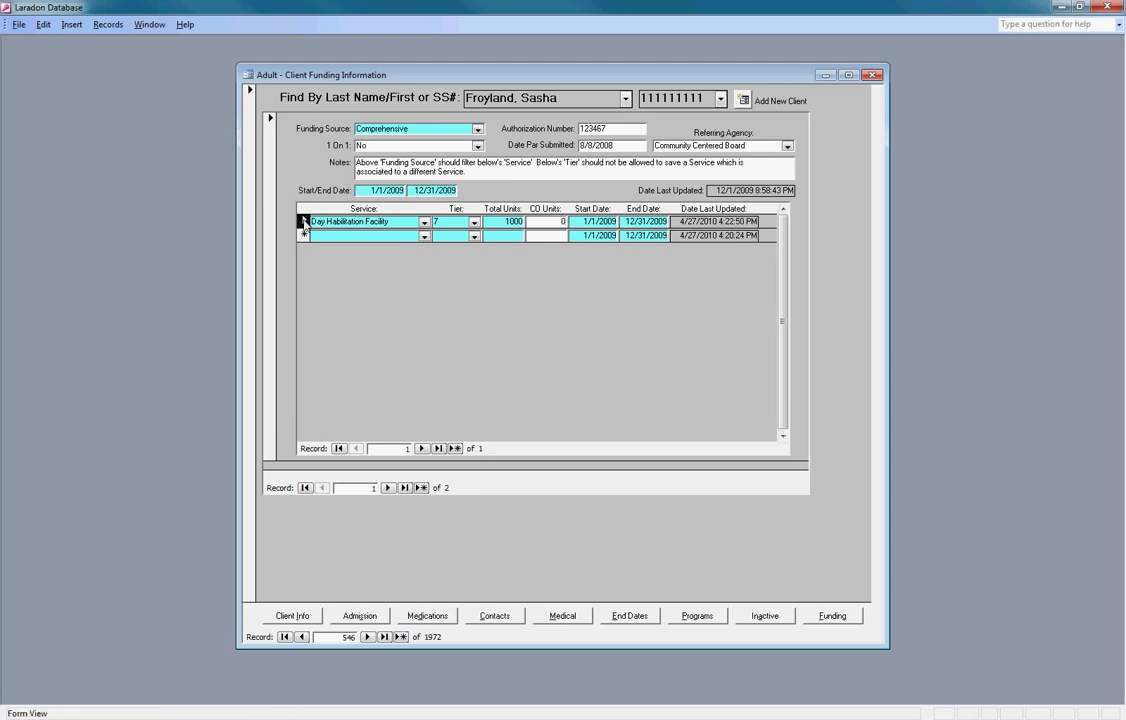